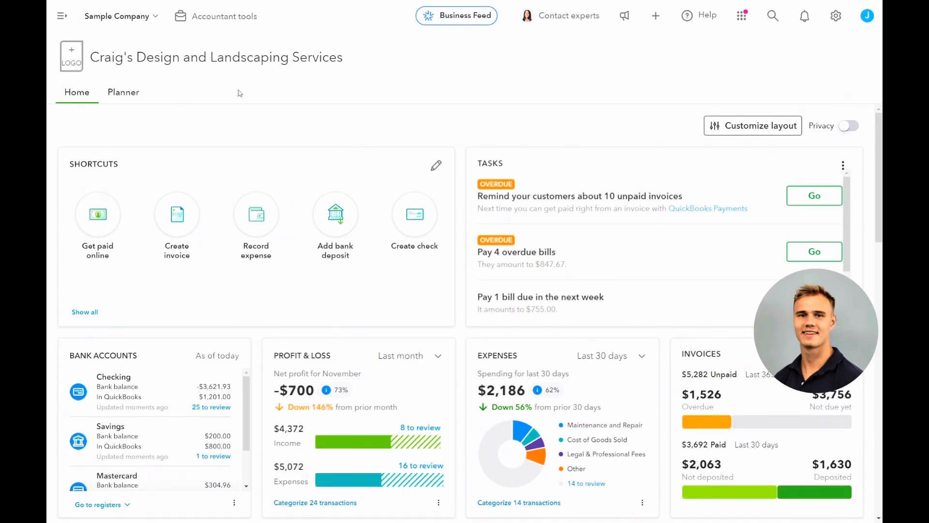
- Open the bank transactions page and dismiss the bank connection welcome message
left_click(65, 22)
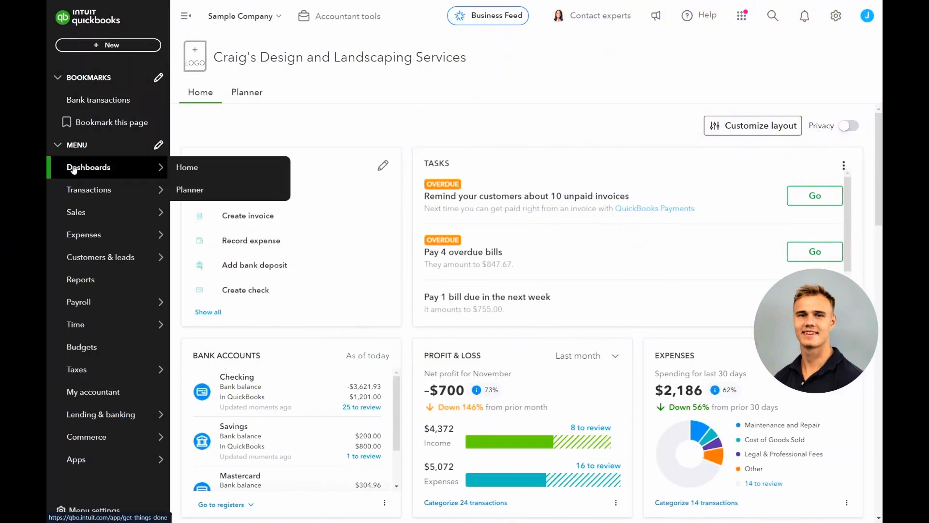
left_click(73, 188)
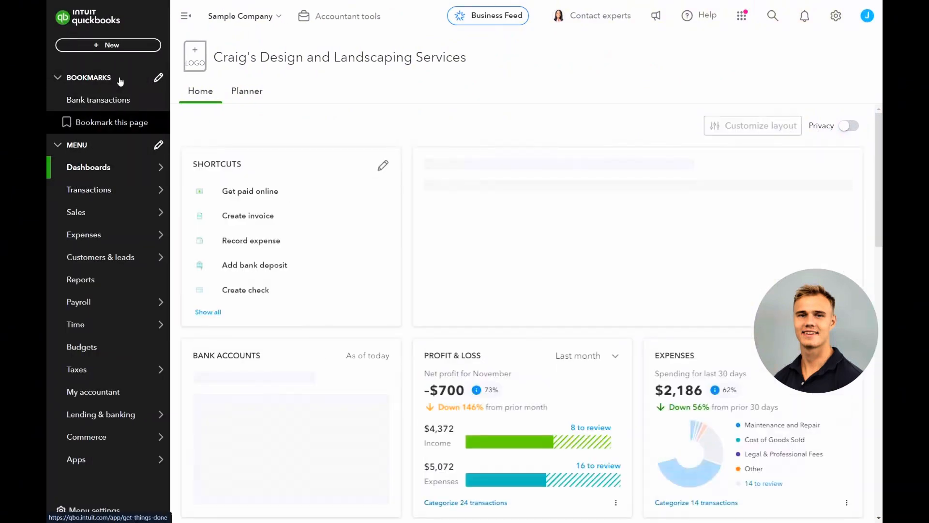
left_click(195, 17)
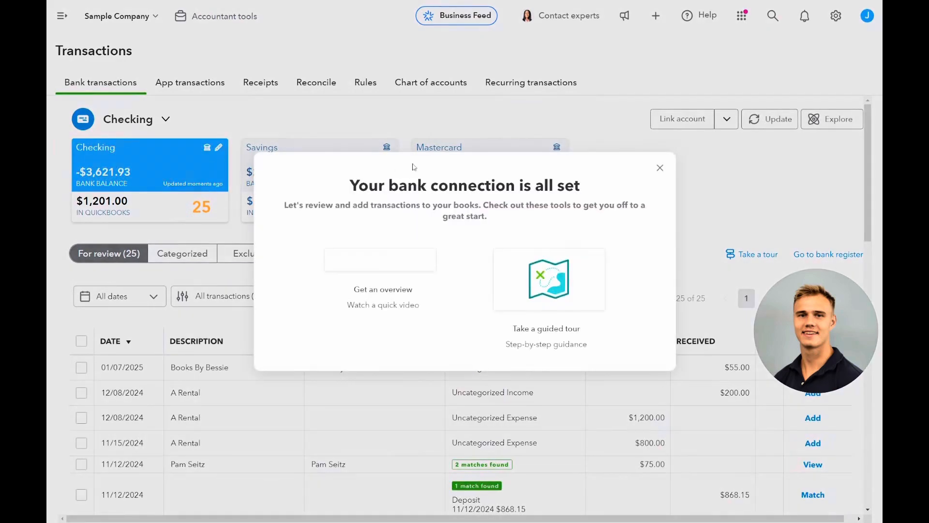
left_click(659, 168)
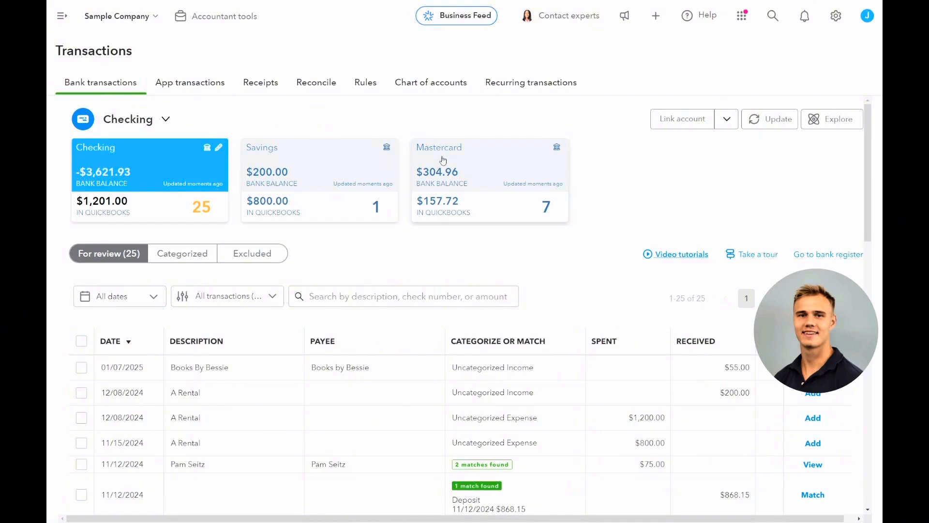
- Look over the Checking account's transactions for review, sorting them by the Categorize or Match column
scroll(396, 202, "down", 2)
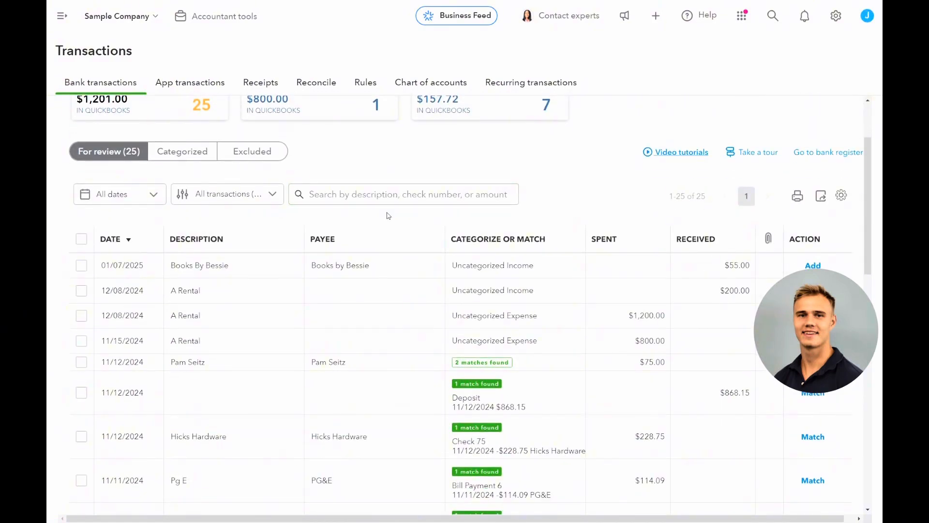
scroll(387, 213, "up", 1)
scroll(375, 199, "down", 3)
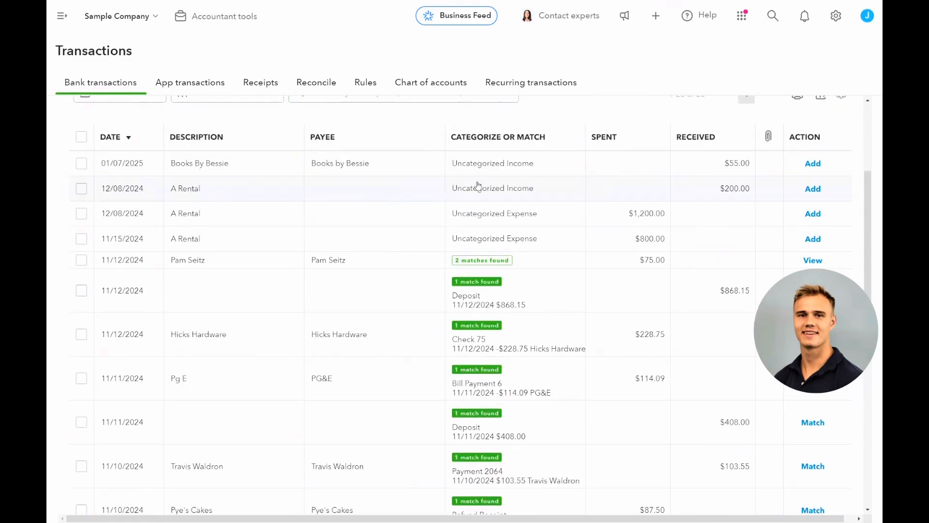
left_click_drag(474, 141, 552, 139)
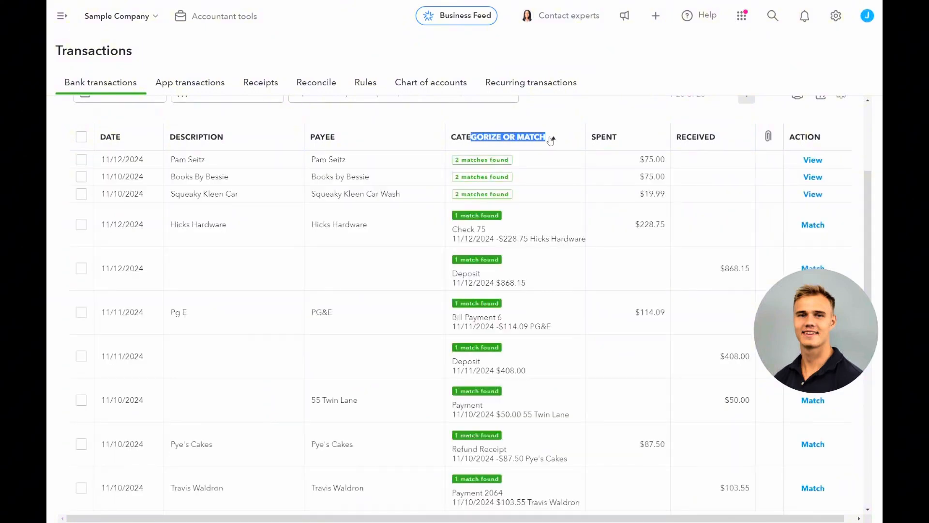
left_click(548, 141)
scroll(536, 143, "up", 4)
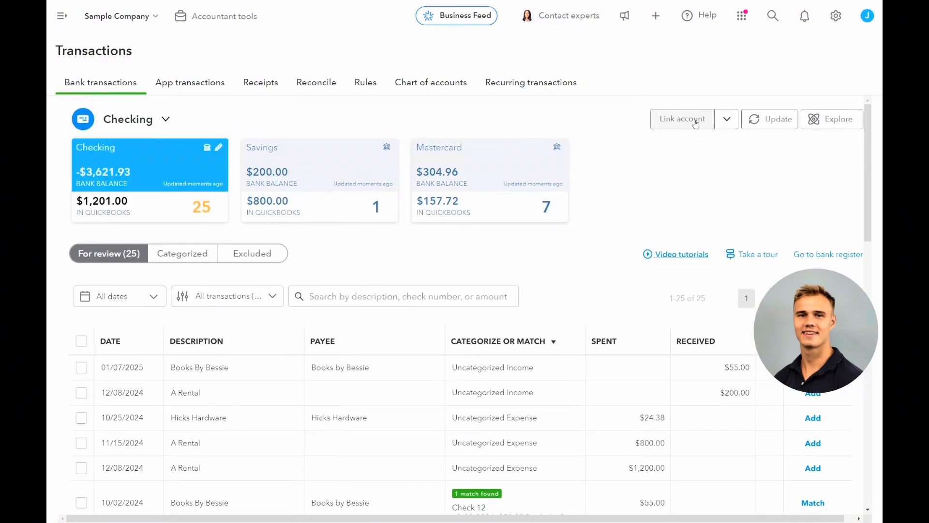
- Open the page for linking a bank account and close it again
left_click(687, 121)
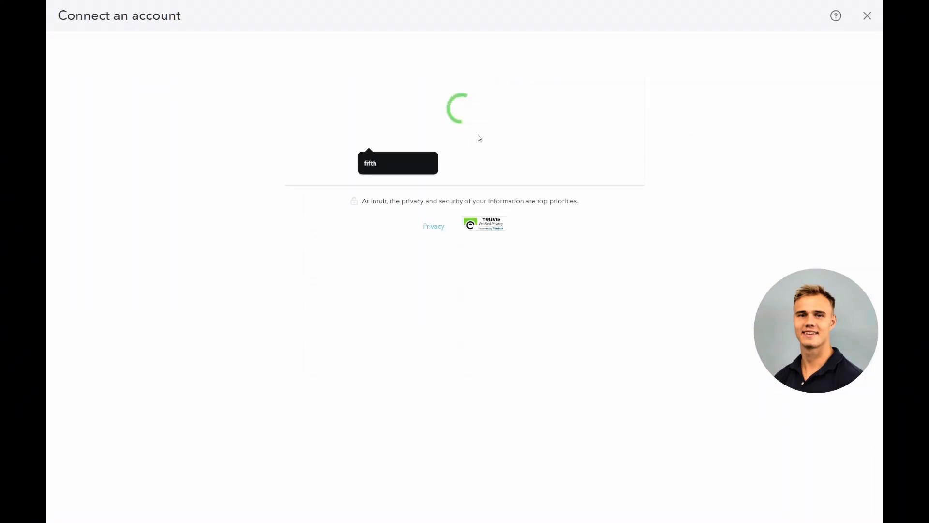
left_click(869, 17)
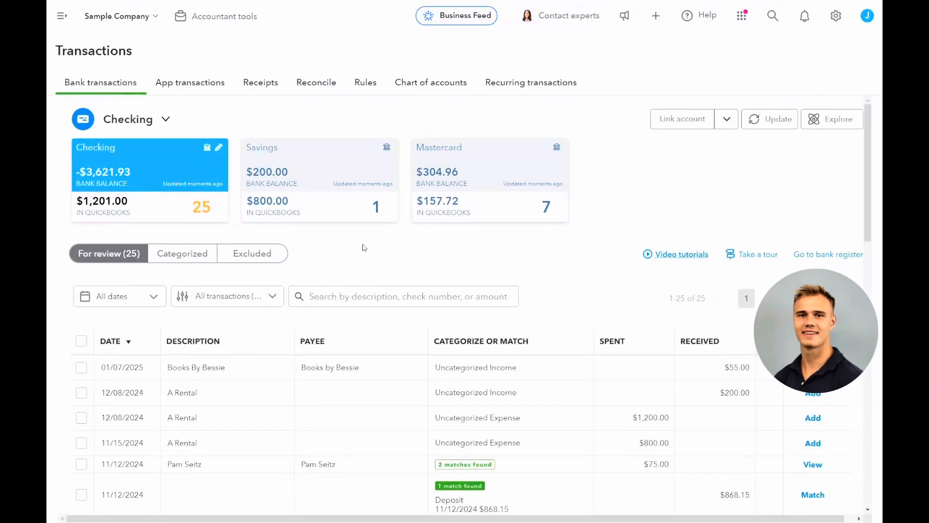
- Examine the suggested match for the 11/12/2024 Hicks Hardware transaction and look through the rest of the transactions for review
scroll(364, 246, "down", 5)
scroll(364, 247, "down", 3)
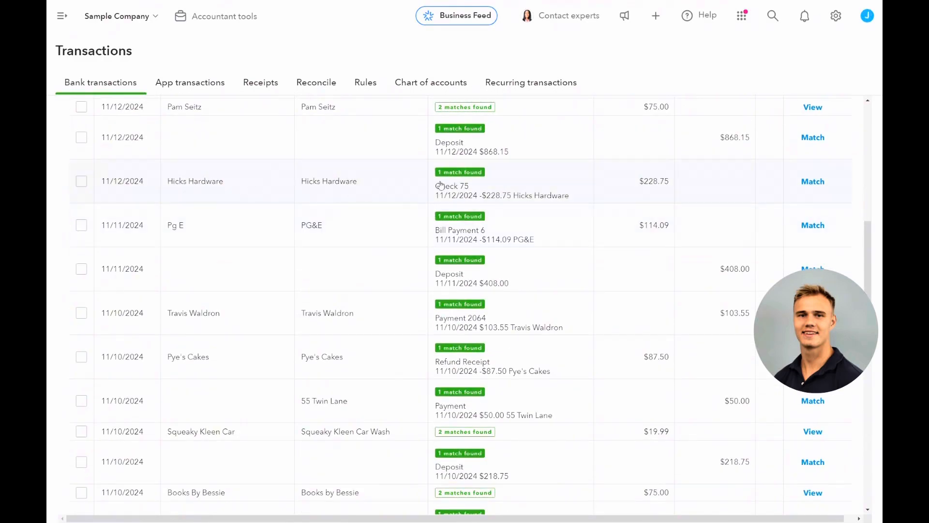
left_click(493, 183)
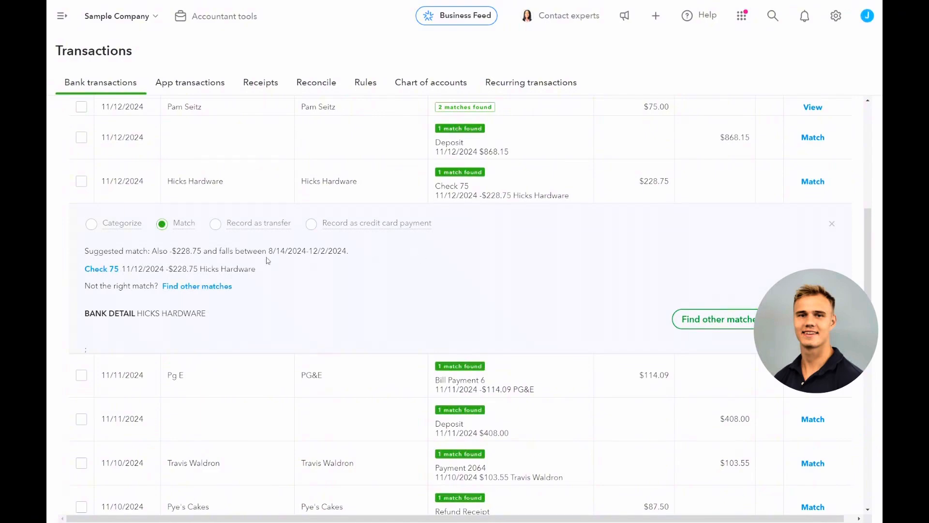
scroll(624, 262, "down", 2)
left_click(791, 214)
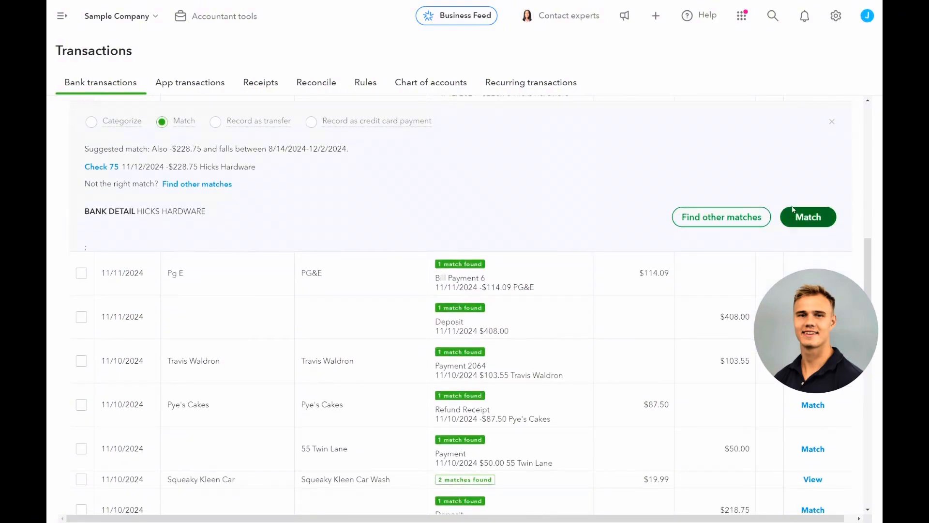
scroll(331, 211, "down", 2)
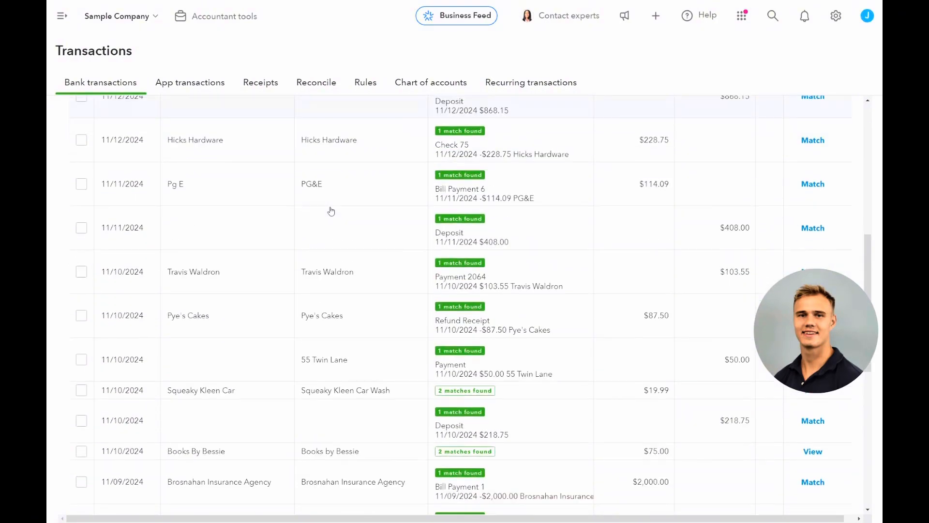
scroll(331, 211, "down", 3)
scroll(331, 211, "down", 2)
scroll(331, 211, "down", 3)
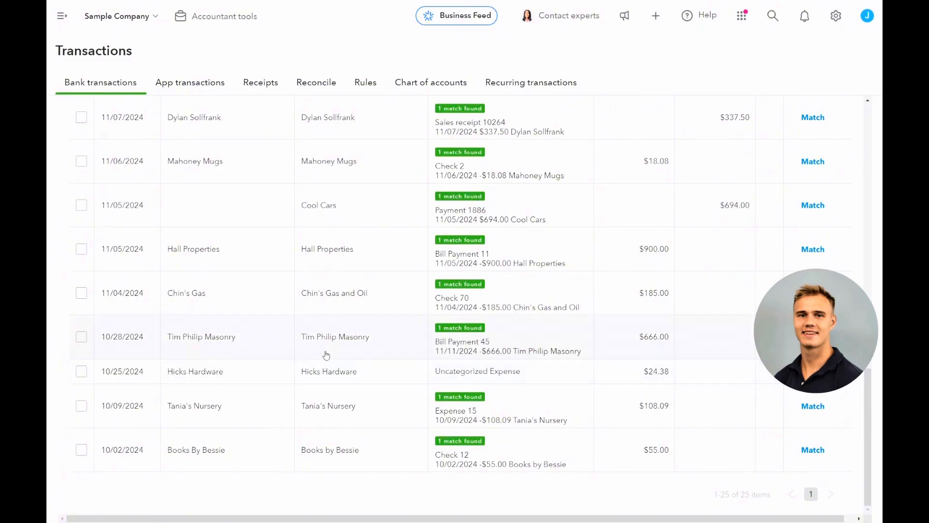
scroll(334, 338, "up", 4)
scroll(343, 317, "up", 4)
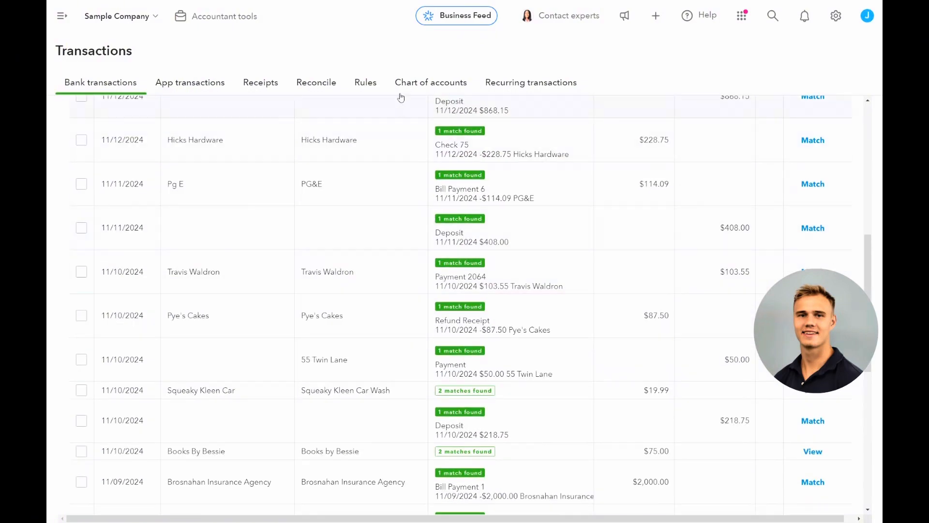
- Create a new bank rule named "Hicks Hardware" for money-out transactions in all bank accounts
left_click(365, 83)
left_click(113, 360)
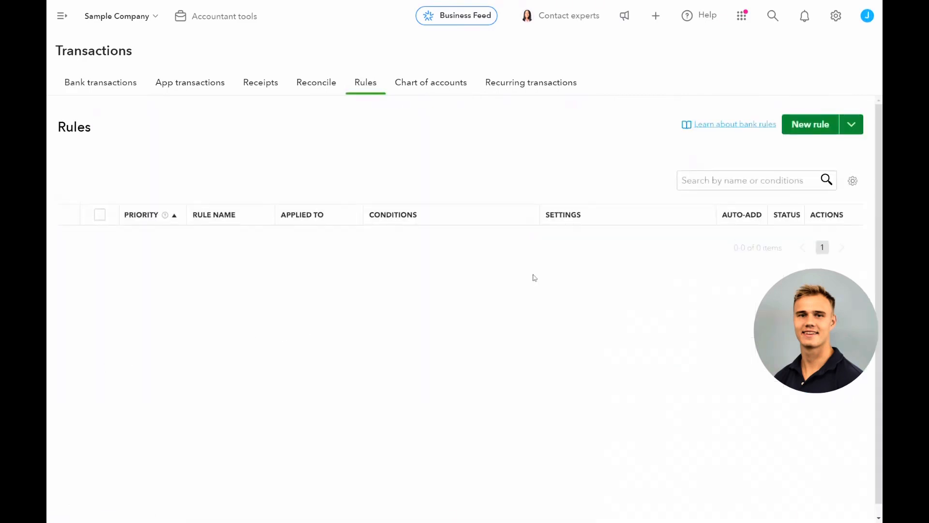
left_click(821, 129)
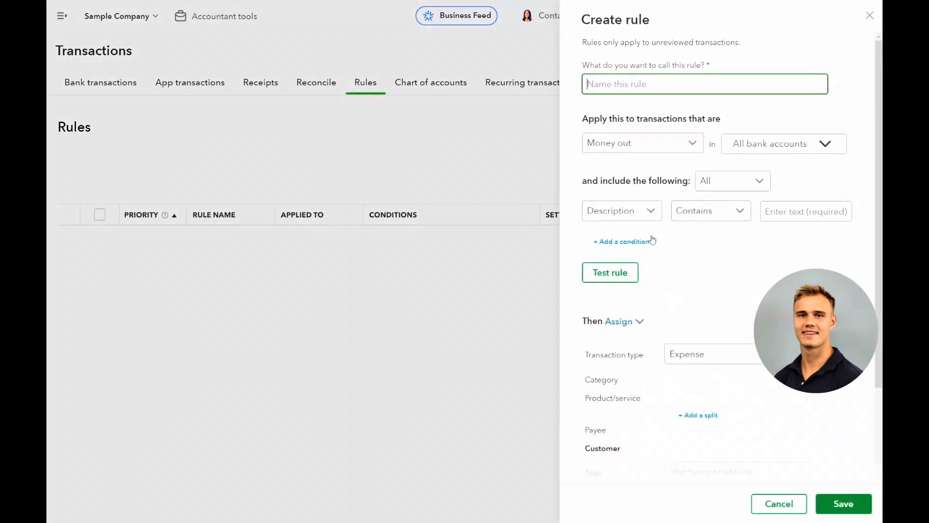
type("Hi")
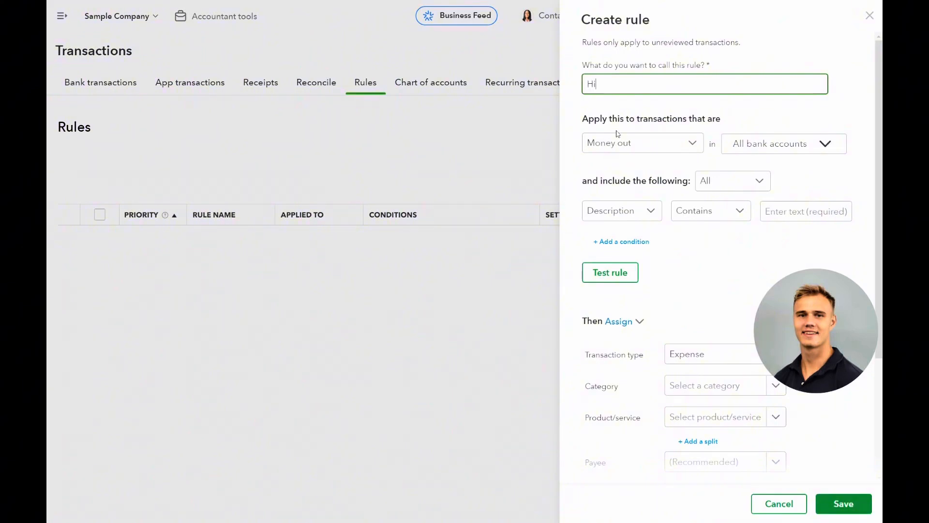
type("cks Hardware")
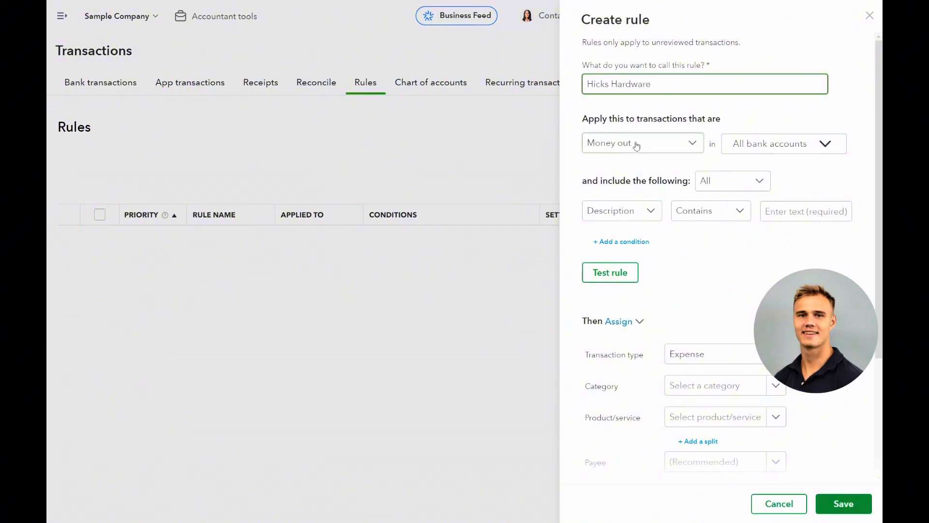
left_click(739, 144)
left_click(744, 148)
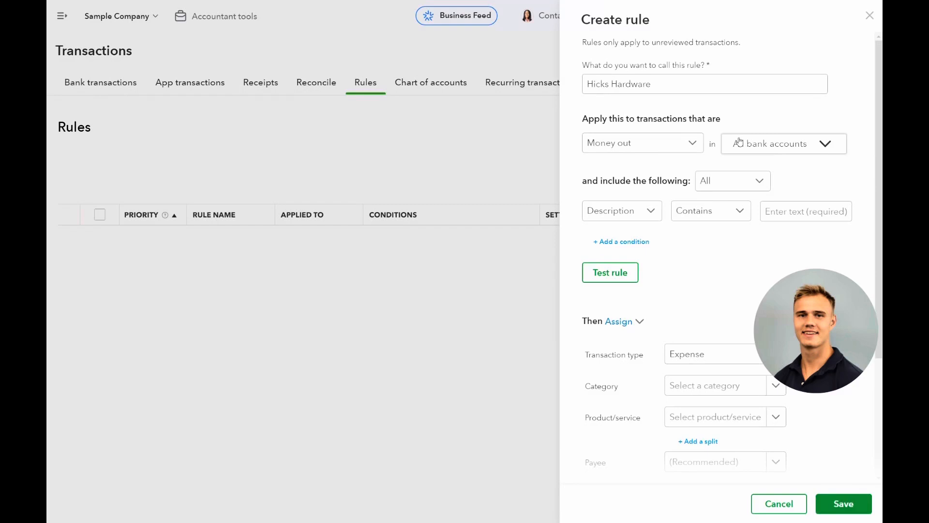
- Require all conditions to be met and set the rule's condition to Description contains "Hicks Hardware"
left_click(707, 177)
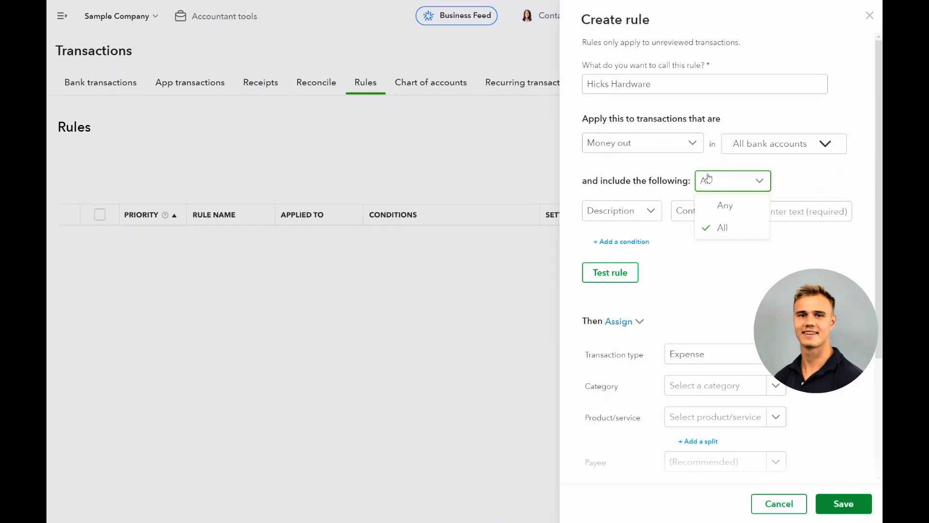
left_click(701, 184)
left_click(625, 210)
left_click(822, 212)
type("Hicks Hardware")
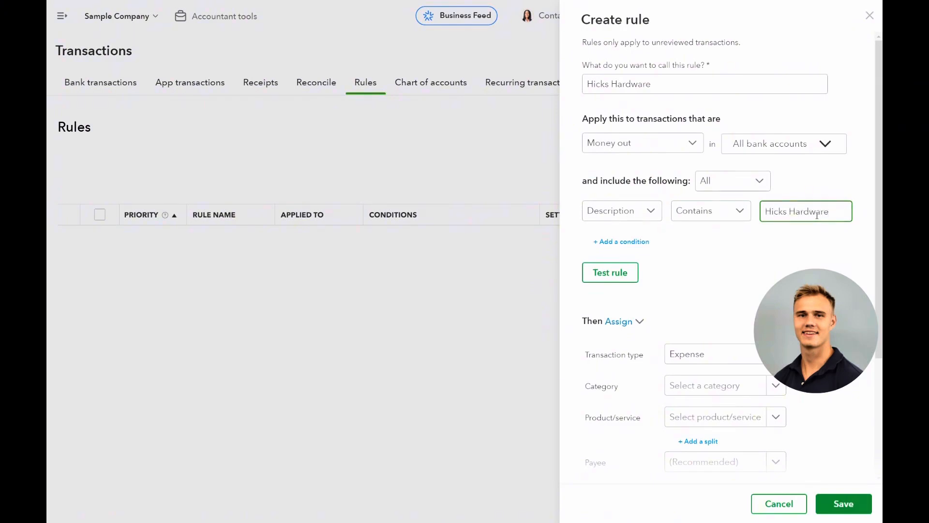
left_click(638, 212)
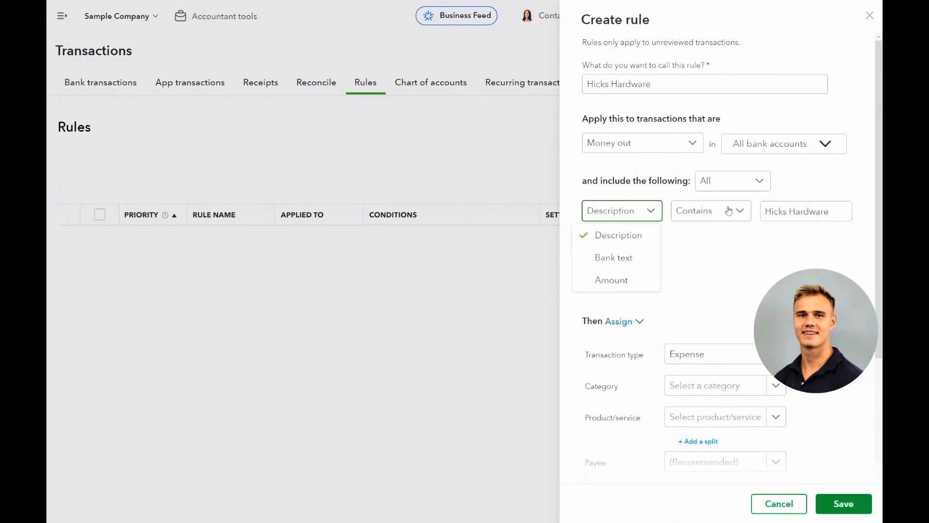
left_click(612, 280)
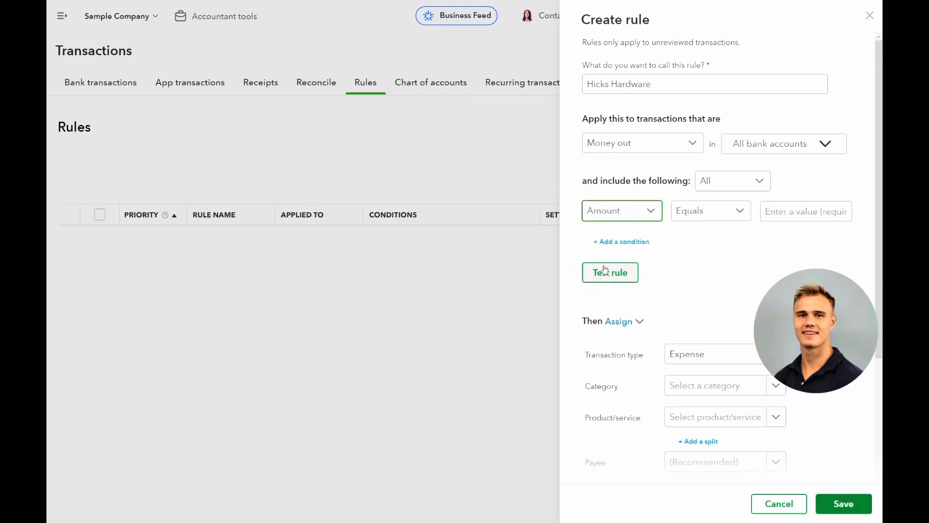
left_click(620, 216)
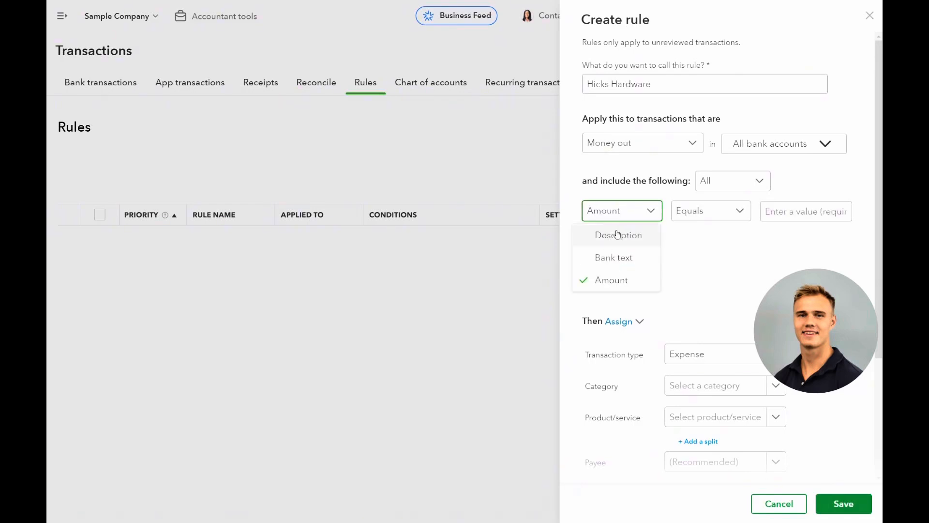
left_click(617, 235)
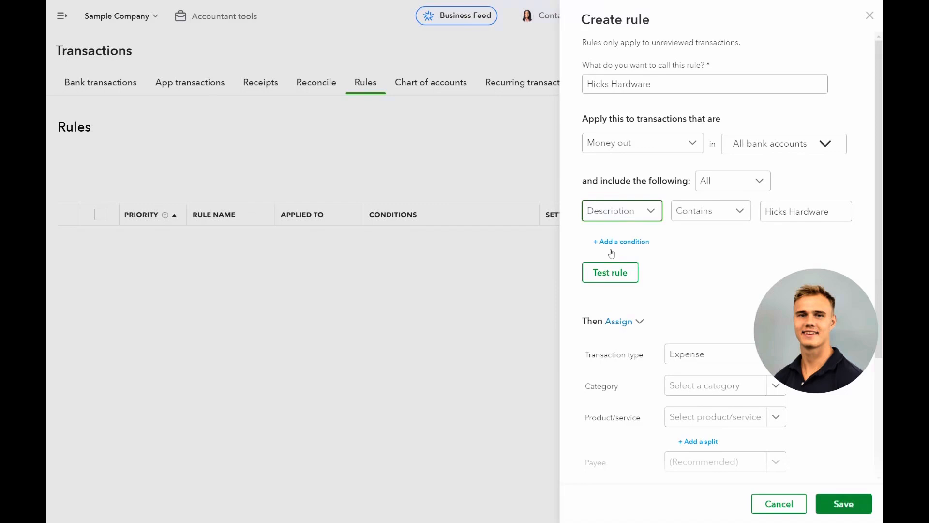
- Test the rule to check how many unreviewed transactions it applies to
left_click(608, 273)
scroll(661, 233, "down", 1)
left_click_drag(663, 222, 753, 219)
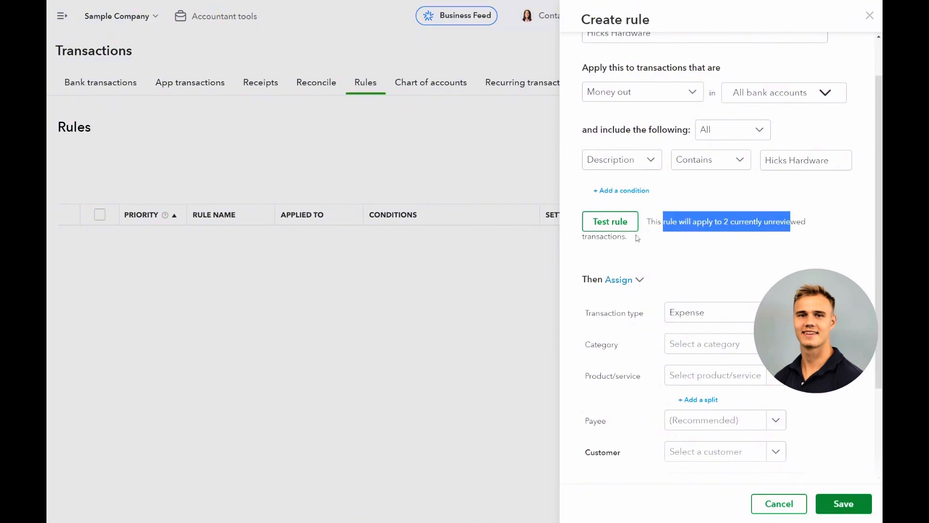
- Assign the Supplies category to the expense transactions covered by the rule
scroll(663, 231, "down", 2)
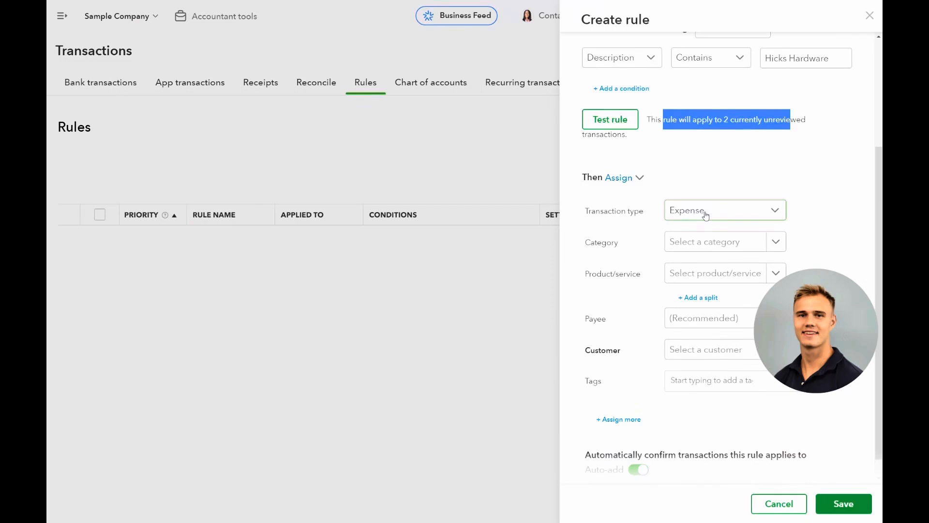
left_click(691, 242)
type("supplies")
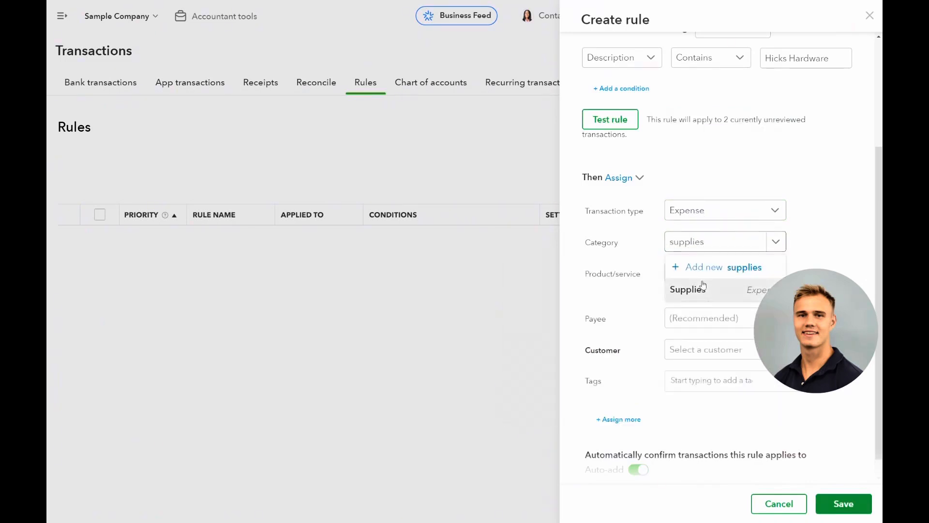
left_click(699, 287)
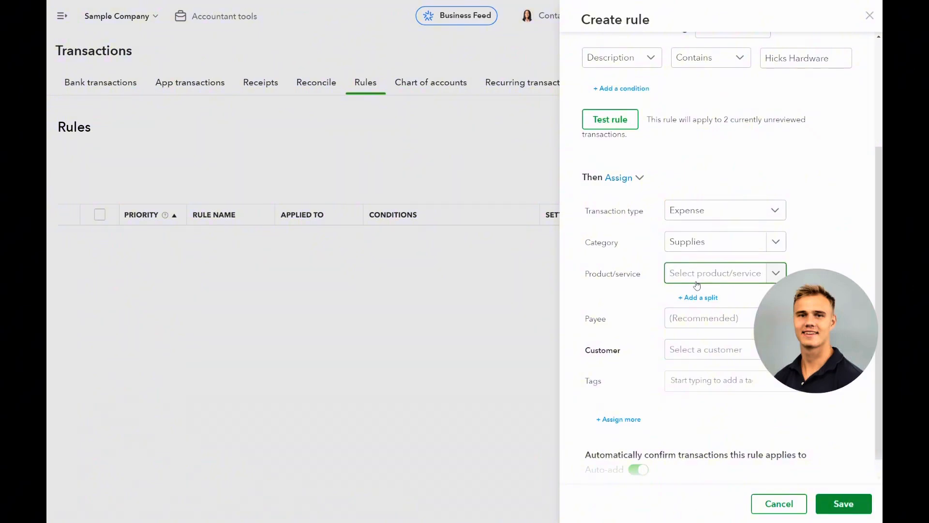
- Set the rule's payee to Hicks Hardware
scroll(693, 298, "down", 1)
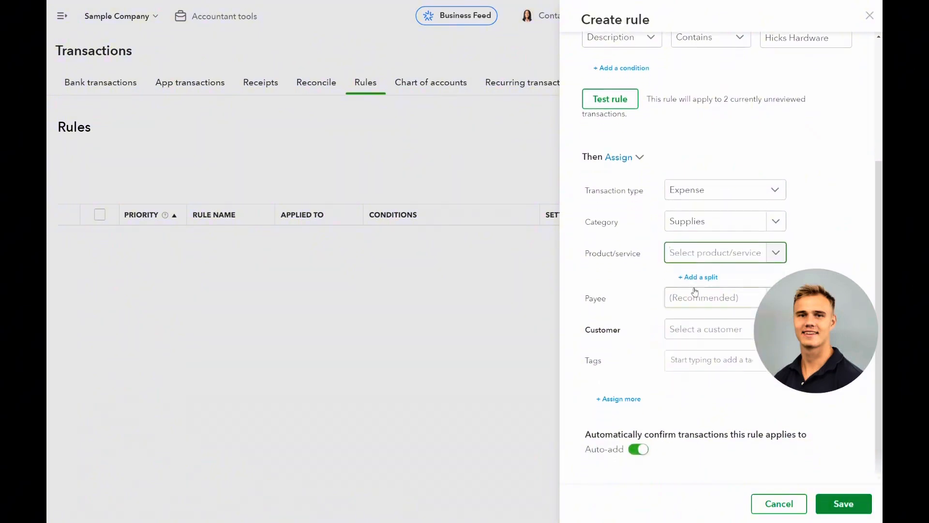
left_click(695, 293)
type("hicks")
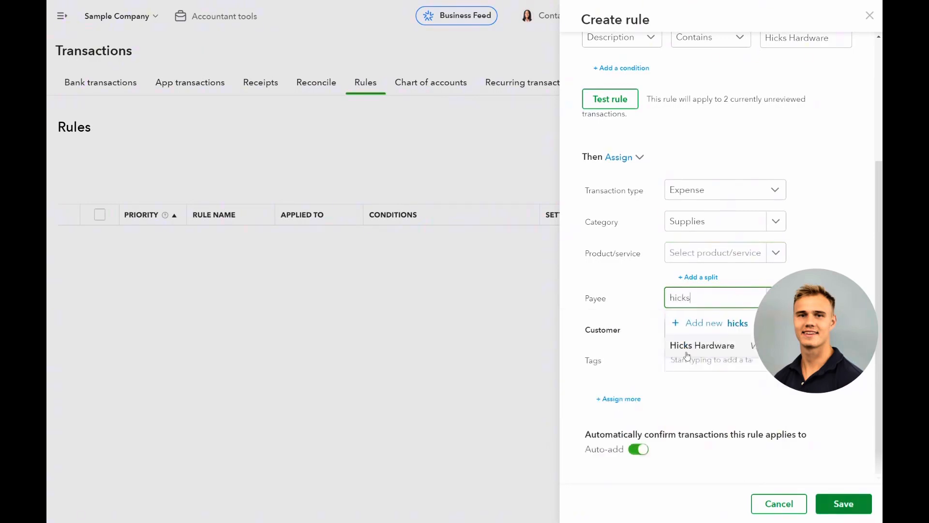
left_click(687, 356)
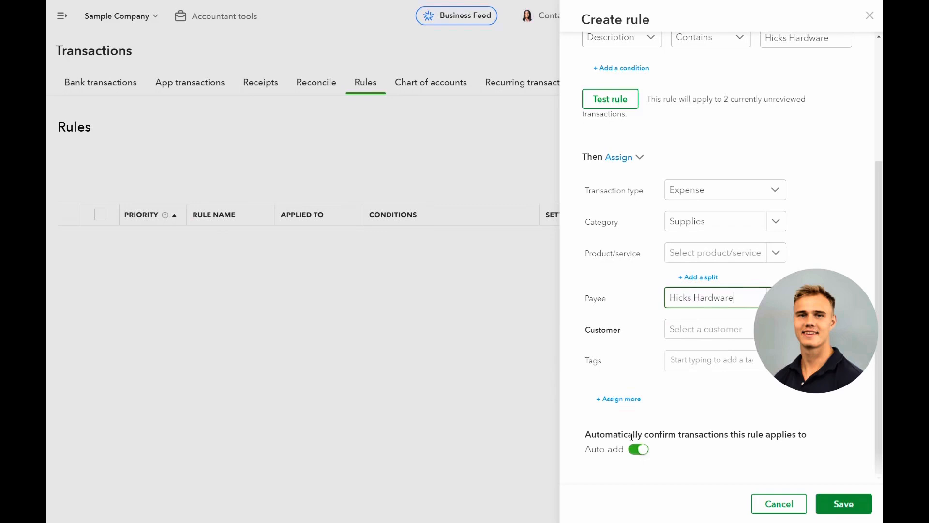
- Turn off Auto-add for the rule's automatic confirmation and save the rule
left_click(640, 449)
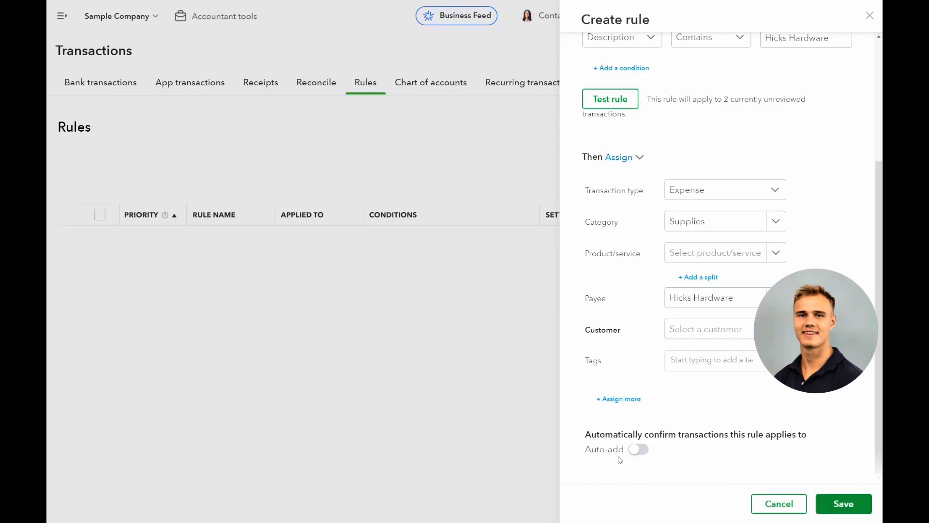
left_click(639, 452)
left_click(631, 452)
left_click(842, 509)
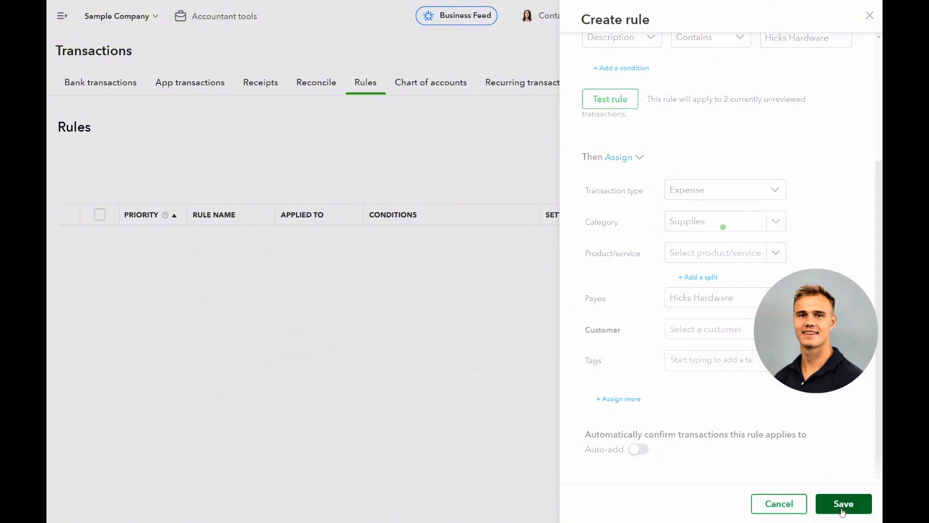
- Review the Checking account's bank transactions for the Hicks Hardware entries and how the rule categorizes them
left_click(101, 83)
scroll(361, 273, "down", 5)
scroll(363, 275, "down", 9)
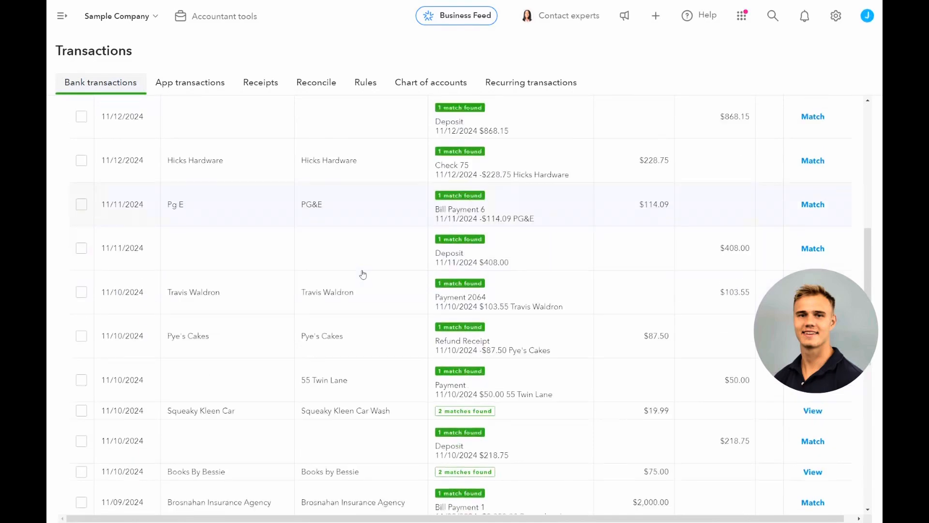
scroll(359, 284, "down", 2)
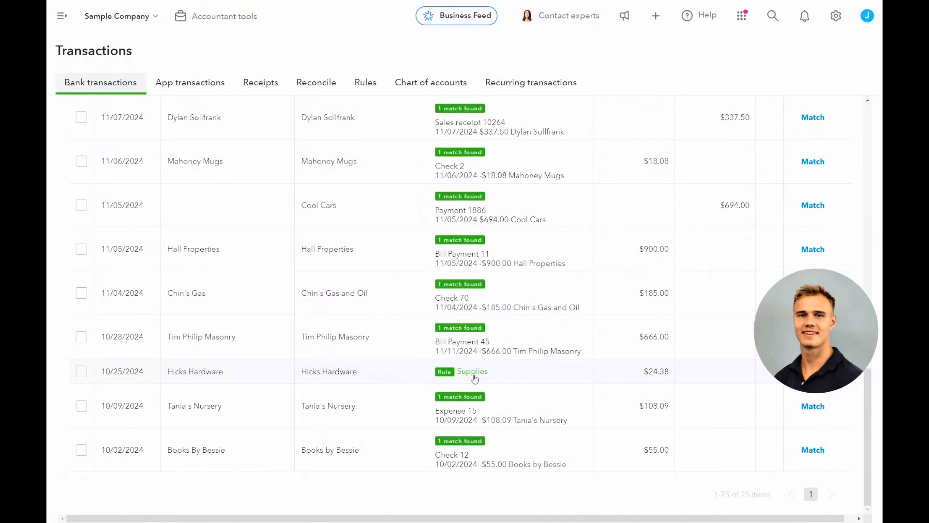
scroll(474, 379, "up", 1)
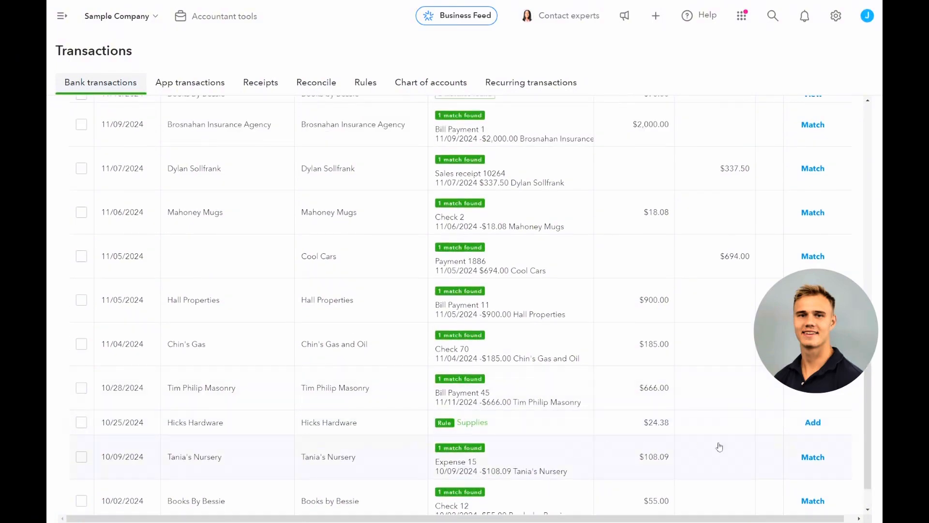
- Edit the Hicks Hardware rule to turn on Auto-add for automatic confirmation and save it
left_click(364, 90)
left_click(821, 239)
scroll(677, 352, "down", 3)
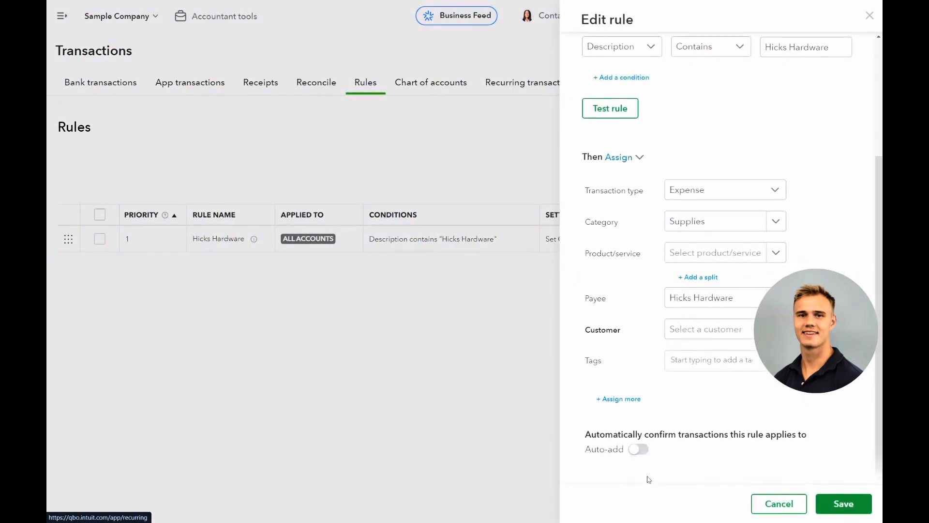
left_click(638, 449)
left_click(824, 501)
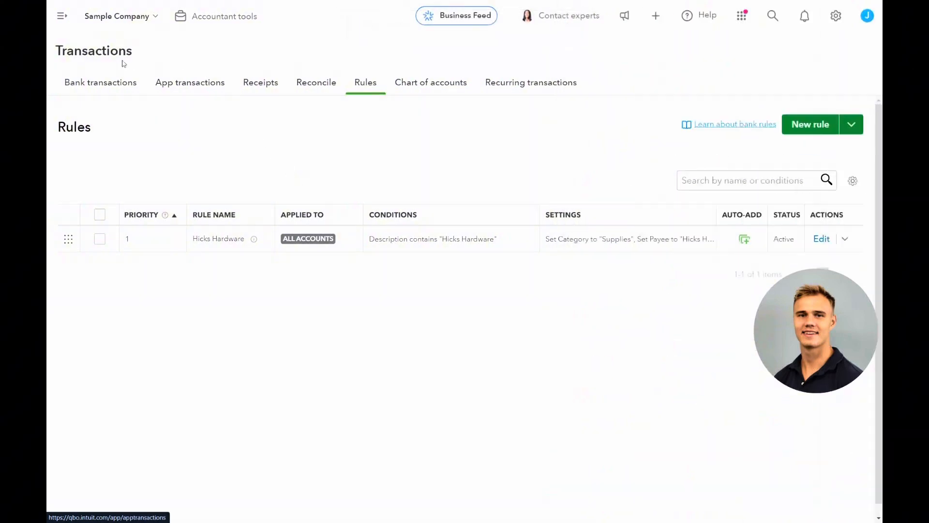
- Check the Checking account's categorized bank transactions for the Hicks Hardware expenses added by the rule
left_click(102, 82)
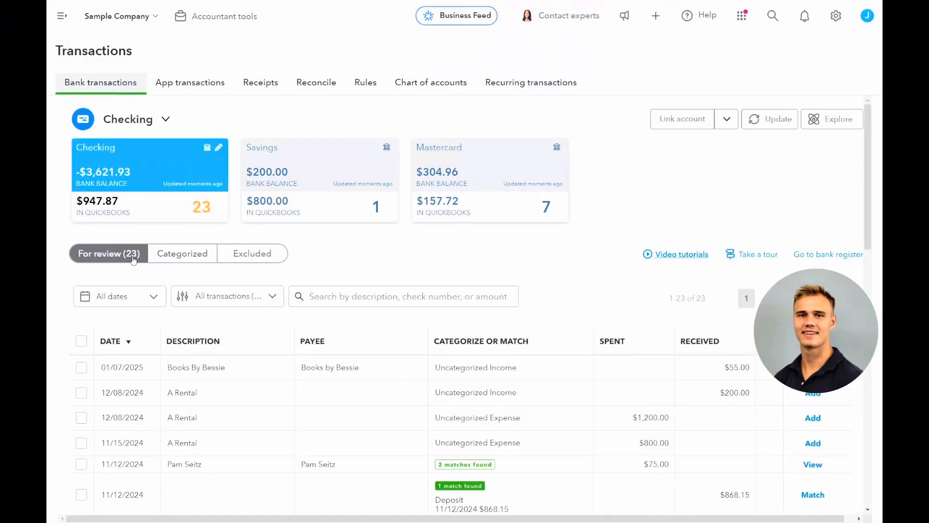
left_click(161, 259)
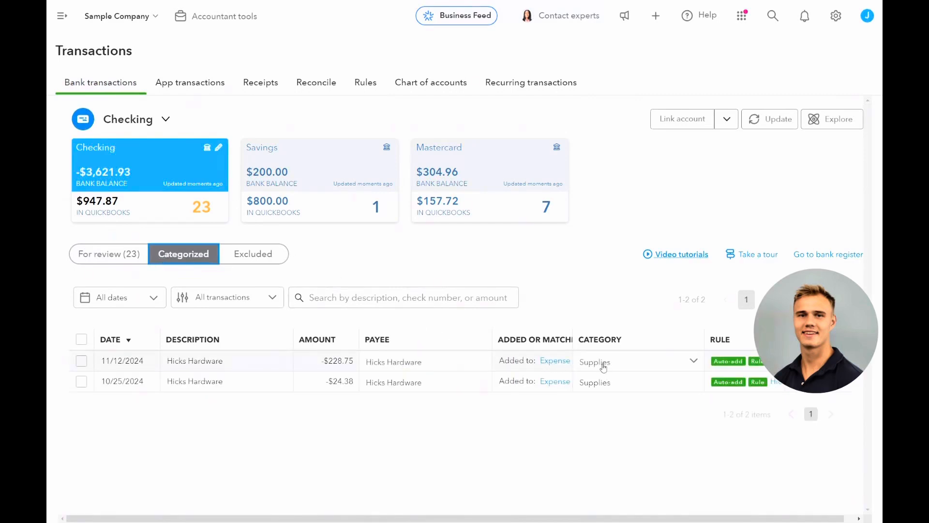
left_click_drag(843, 304, 844, 184)
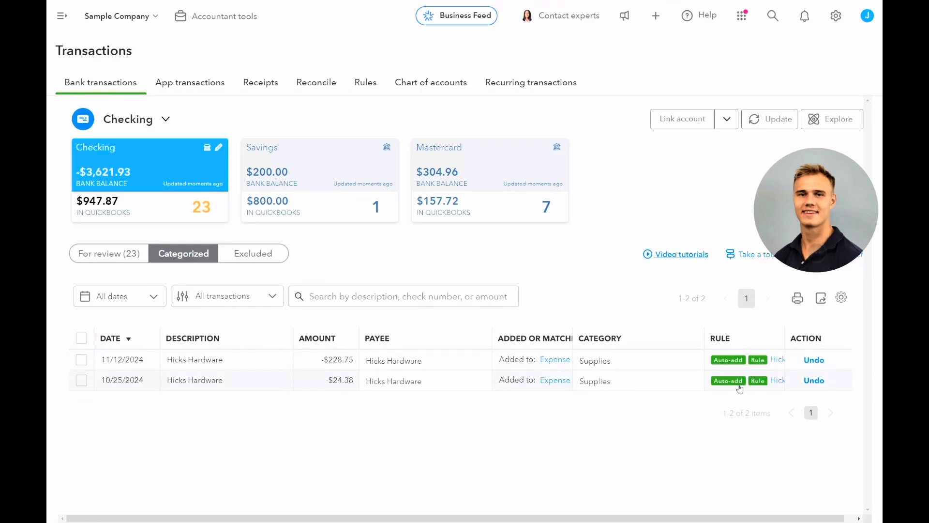